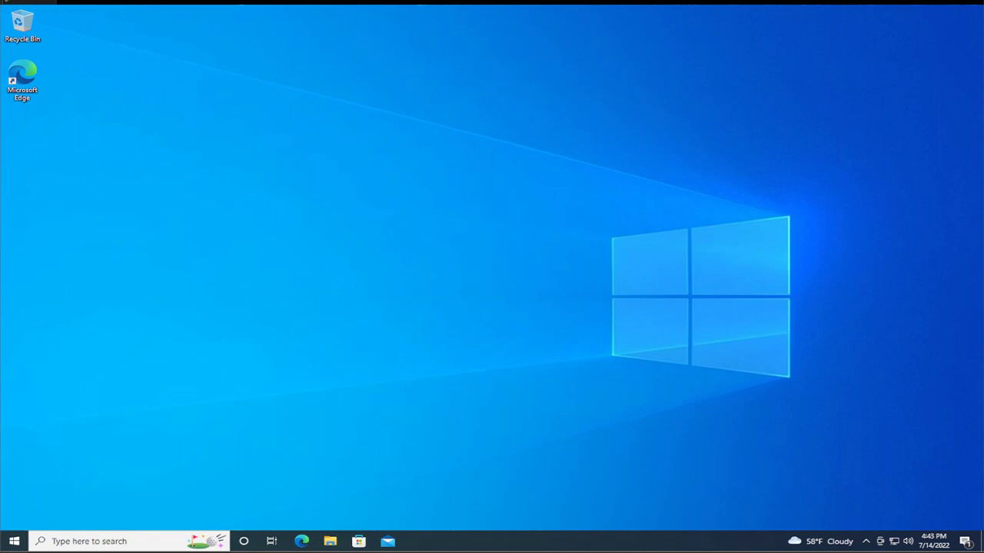
Open the Windows Troubleshoot settings in a maximized window and show the additional troubleshooters.
left_click(79, 541)
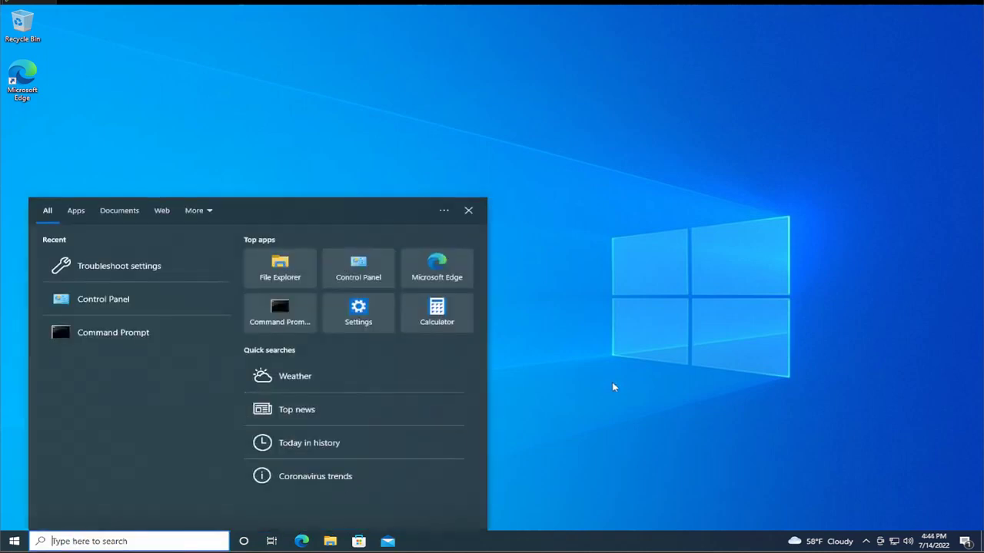
type("troubl")
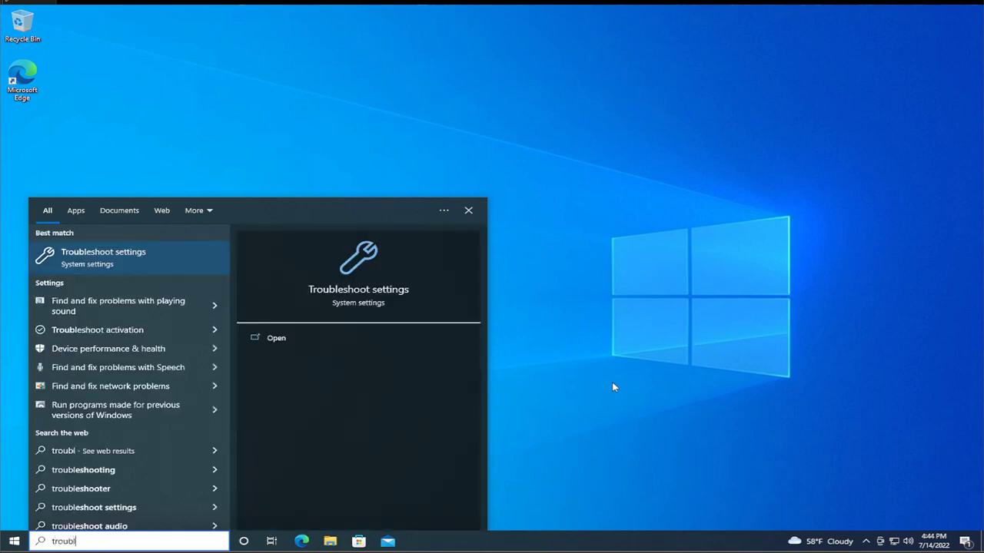
key("Return")
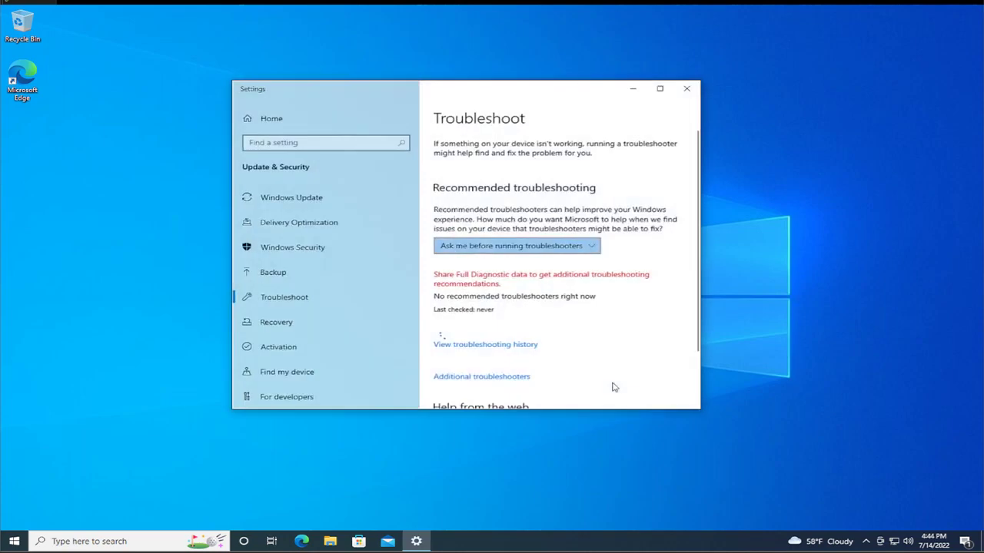
left_click(659, 90)
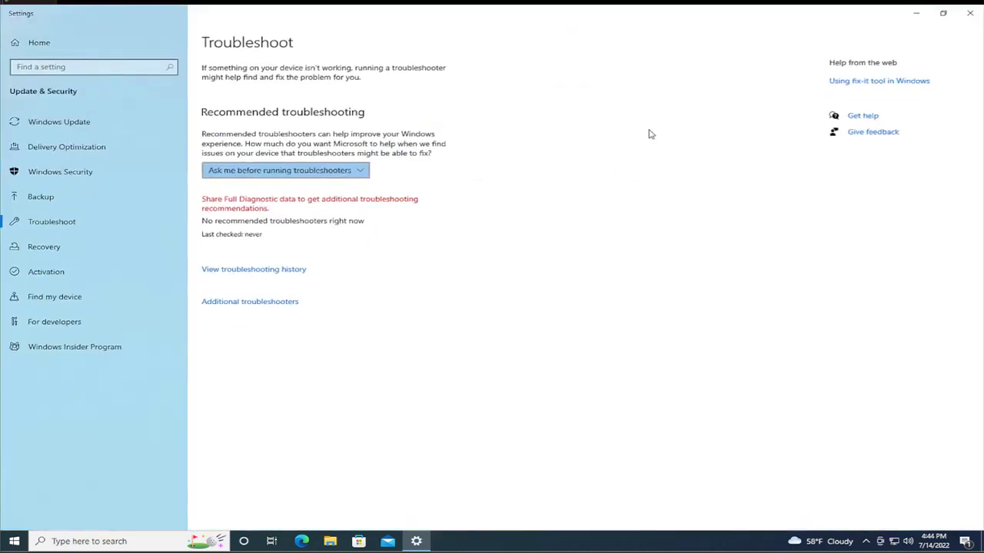
left_click(76, 225)
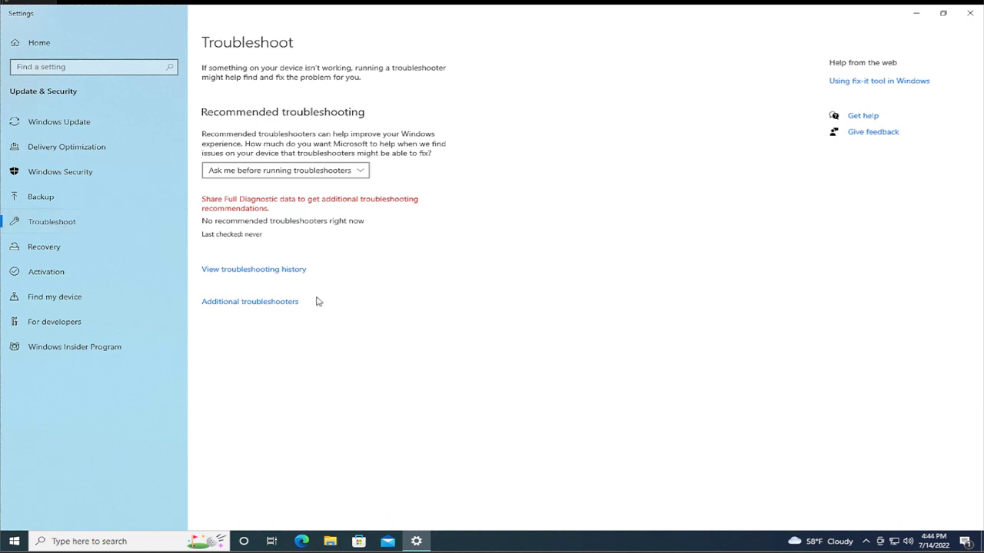
left_click(283, 302)
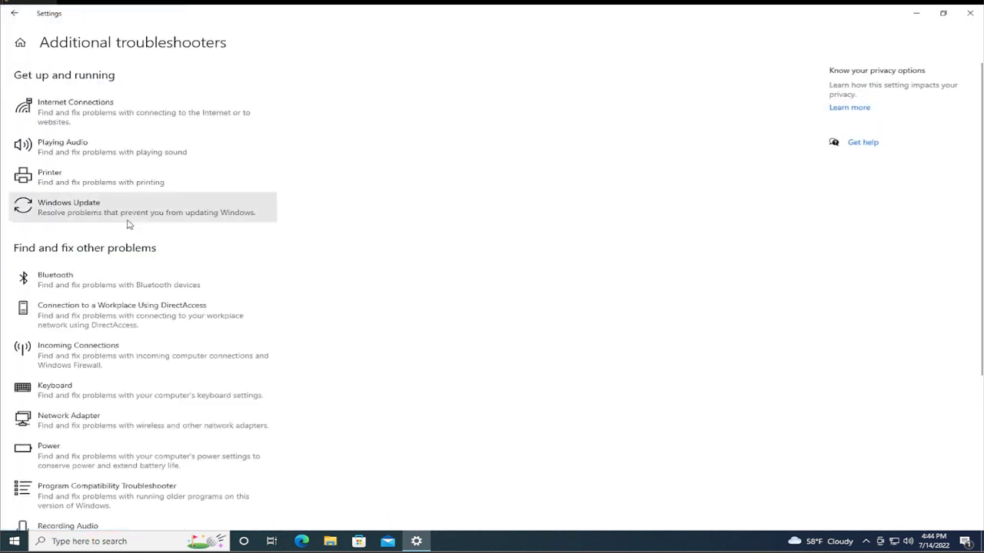
Run the Windows Update troubleshooter, and close it together with the Settings window once it completes.
left_click(101, 214)
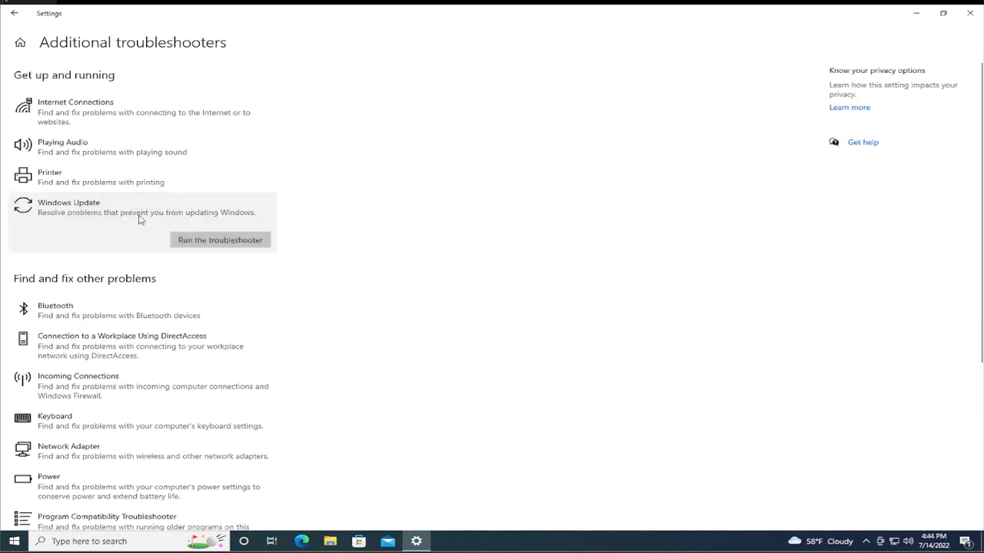
left_click(185, 242)
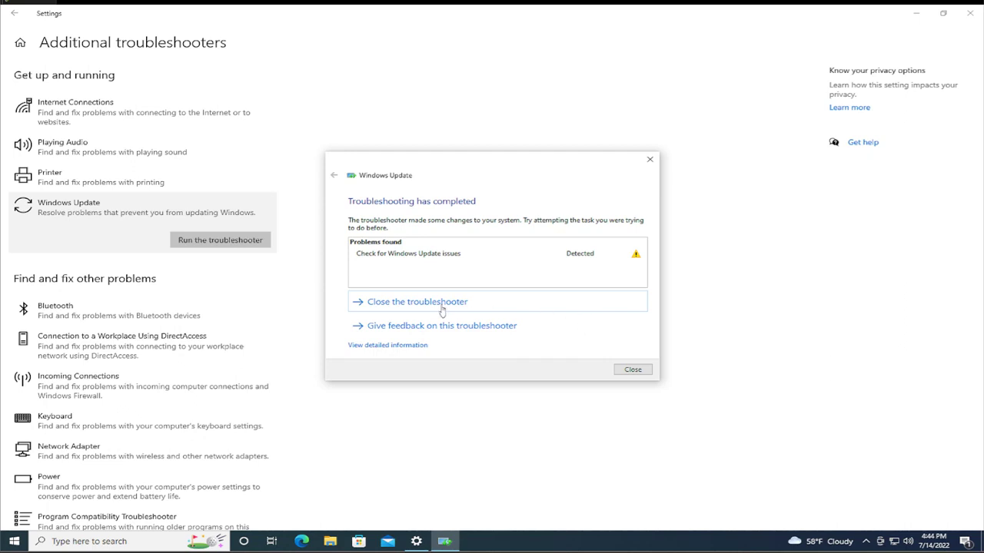
left_click(633, 370)
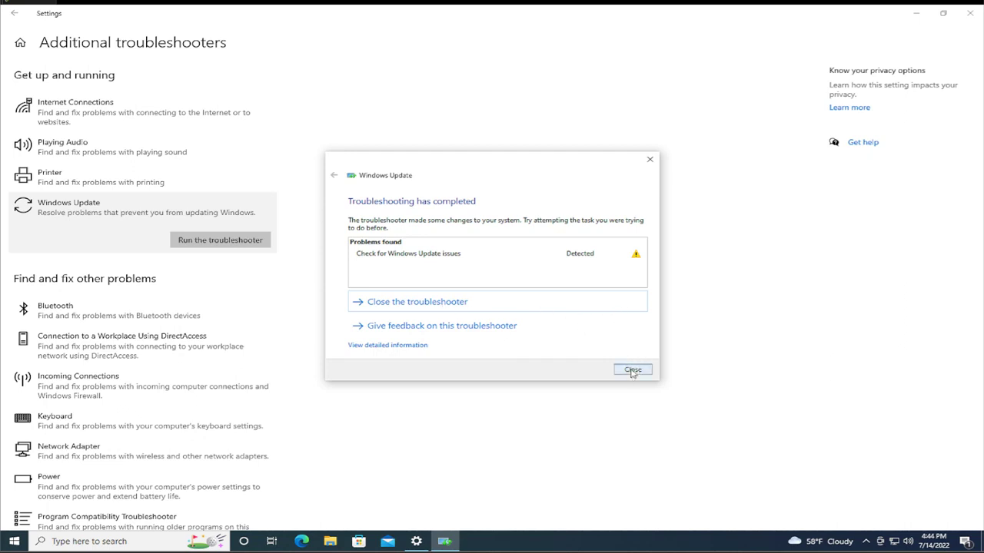
left_click(967, 18)
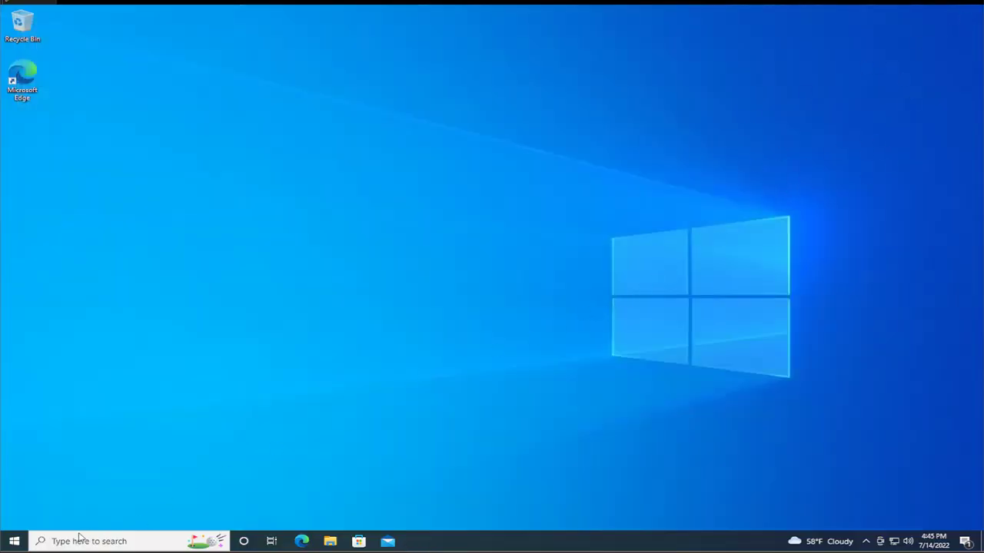
Search for cmd, launch Command Prompt as administrator and allow it to make changes to the device.
left_click(13, 542)
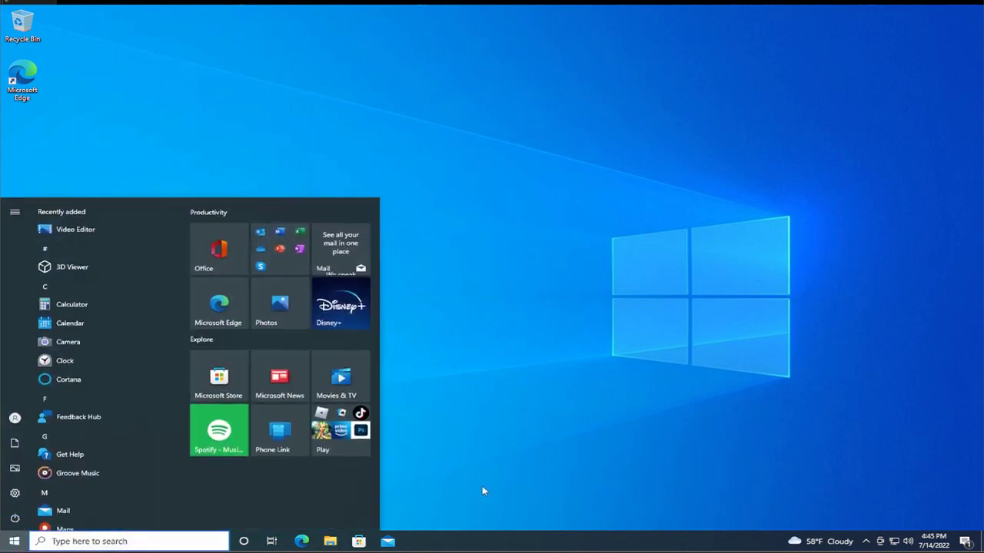
type("cmd")
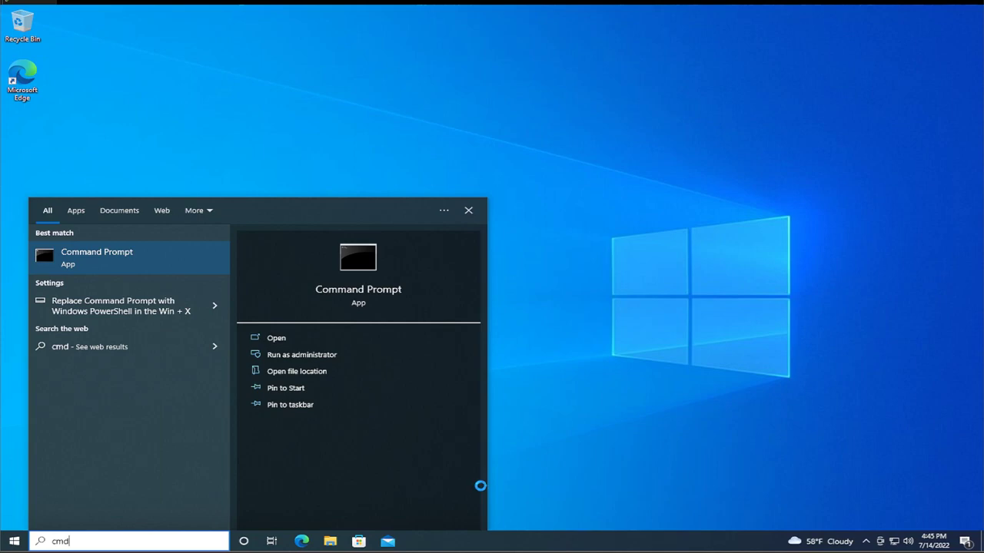
right_click(184, 270)
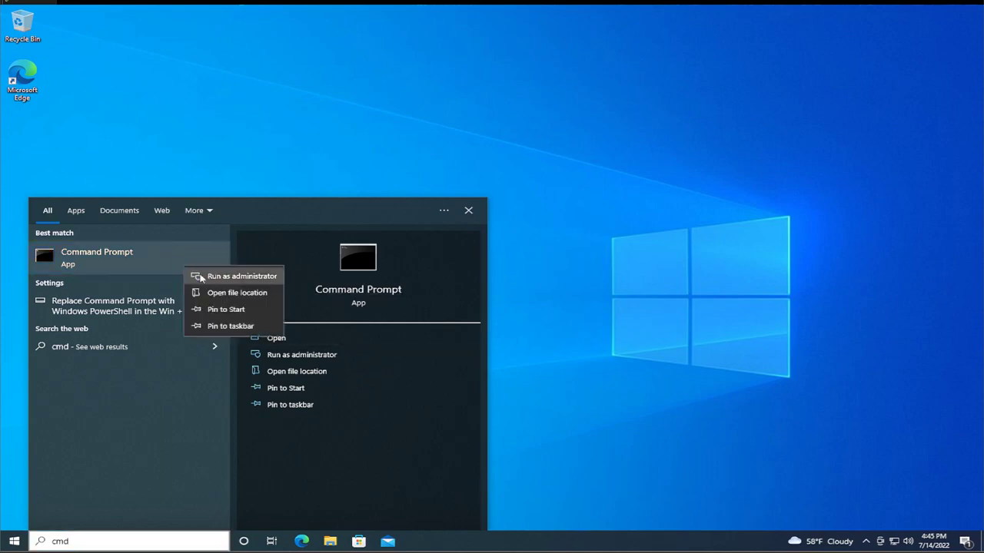
left_click(357, 470)
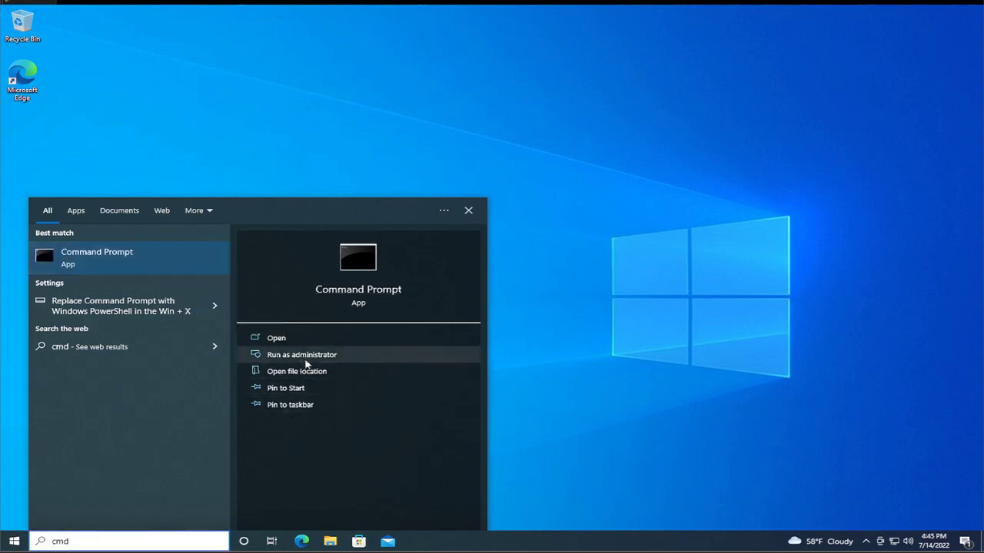
right_click(183, 262)
left_click(208, 271)
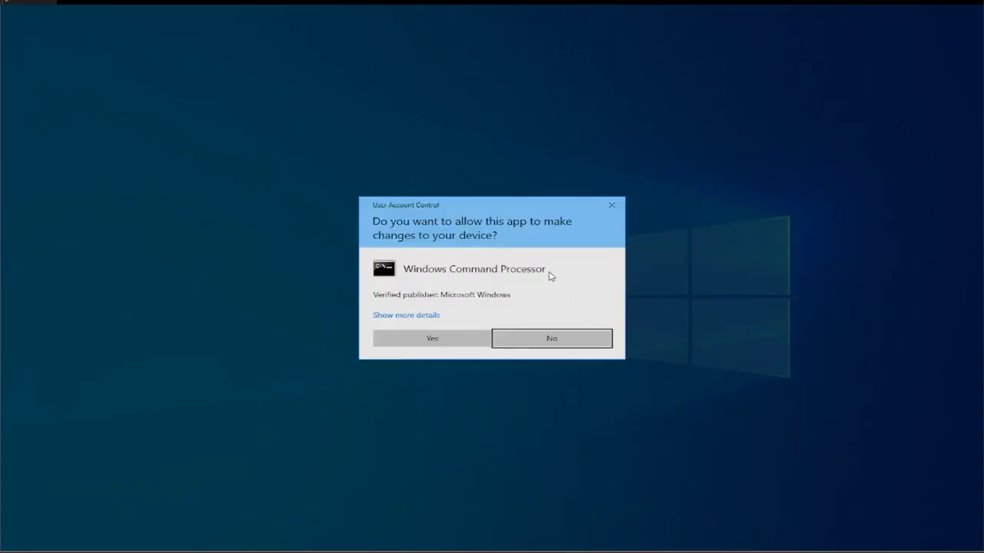
left_click(432, 339)
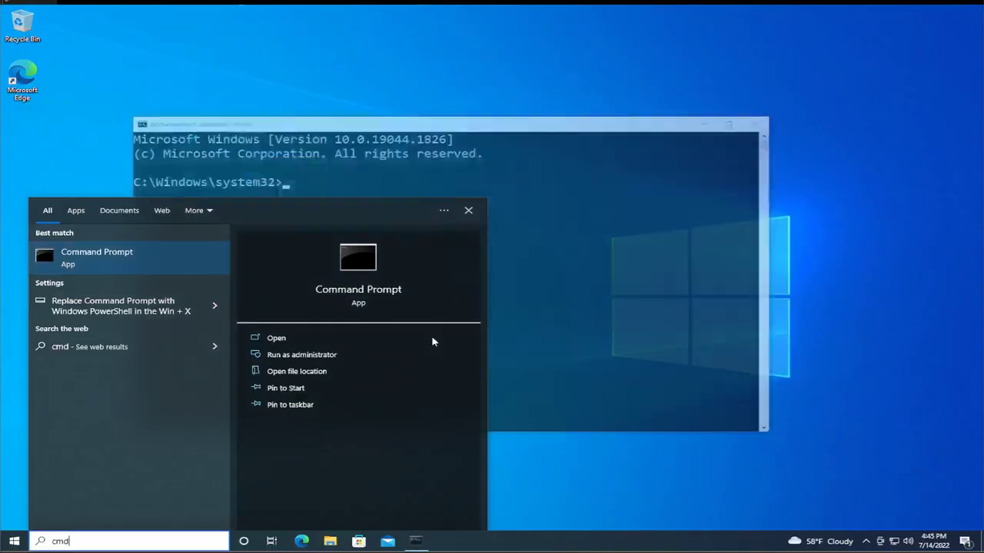
left_click(632, 224)
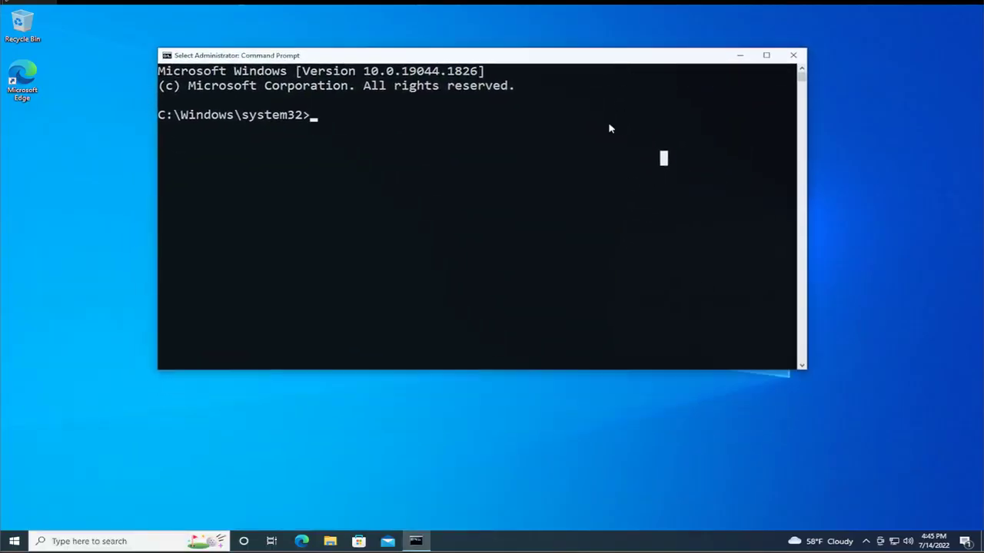
Scan the protected system files by running the command sfc /scannow.
type("sfc")
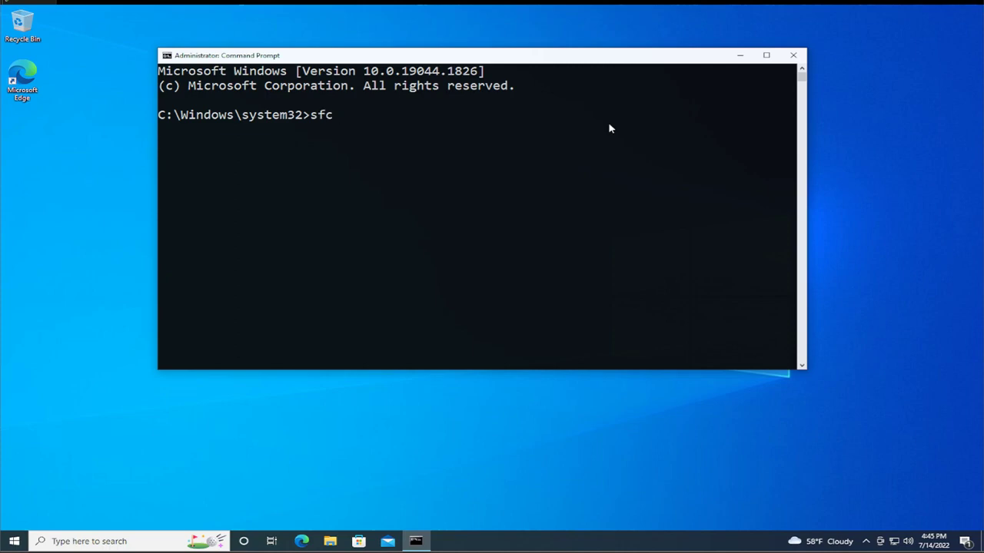
type(" /sannno")
key("BackSpace")
key("BackSpace")
type("op")
key("BackSpace")
type("w")
key("Left")
key("Left")
key("Left")
key("Left")
key("Left")
type("c")
key("Right")
key("Return")
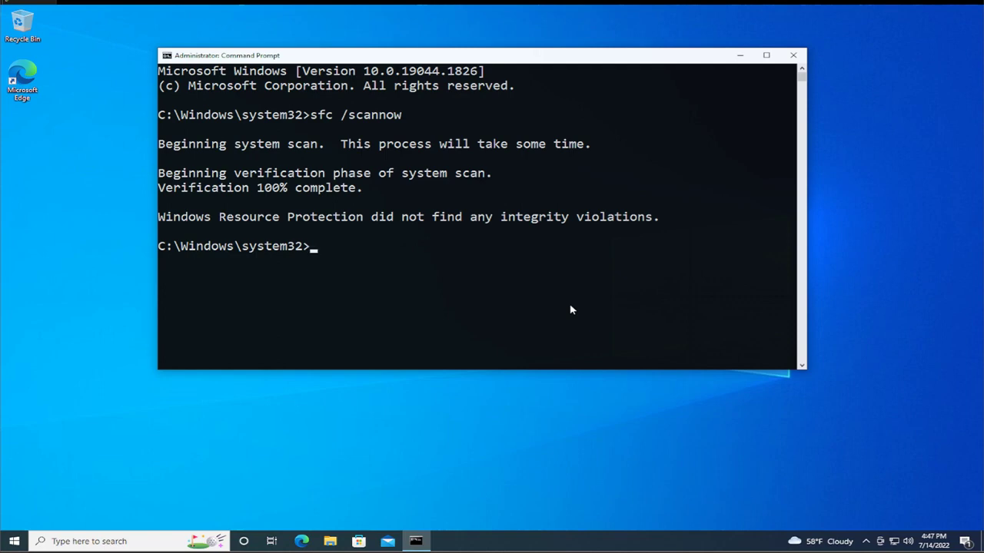
Repair the Windows image with DISM /Online /Cleanup-Image /RestoreHealth, and close the Command Prompt once it completes.
type("DISM /Online /")
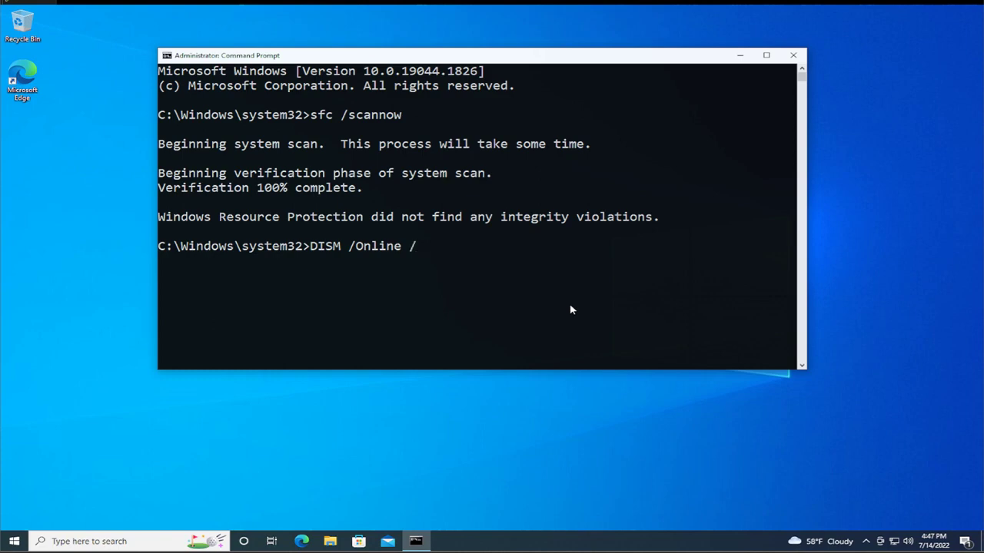
type("Cleanup-Image")
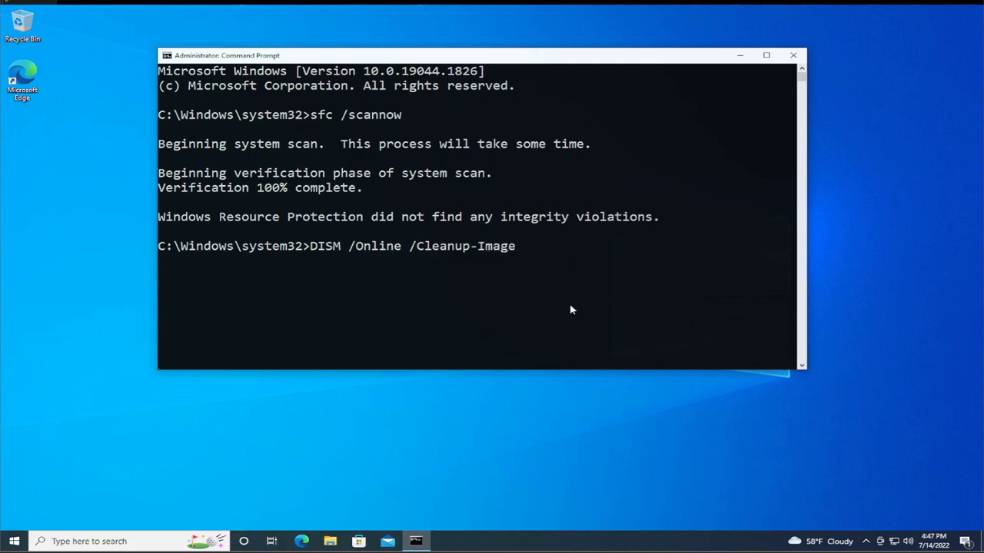
type(" /RestoreHea")
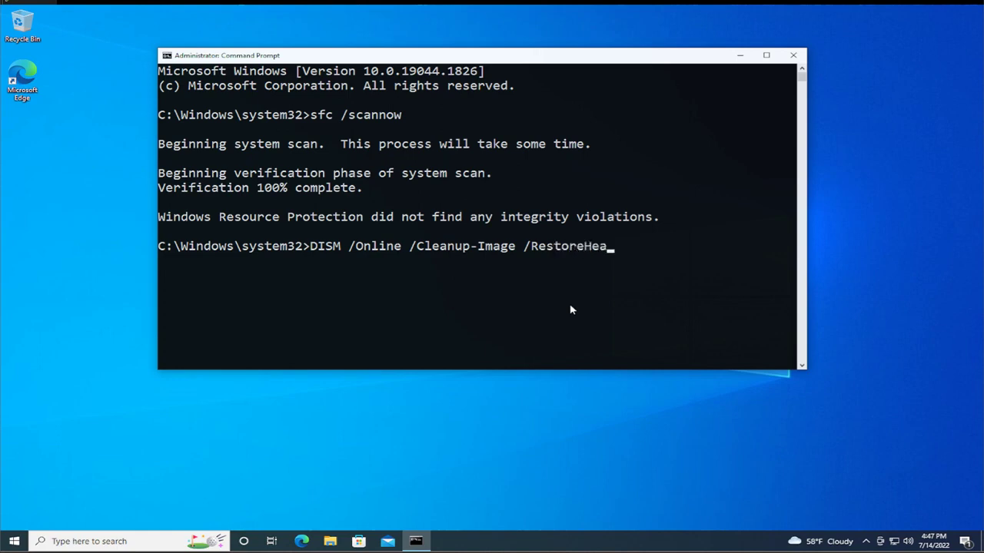
type("lth")
key("Return")
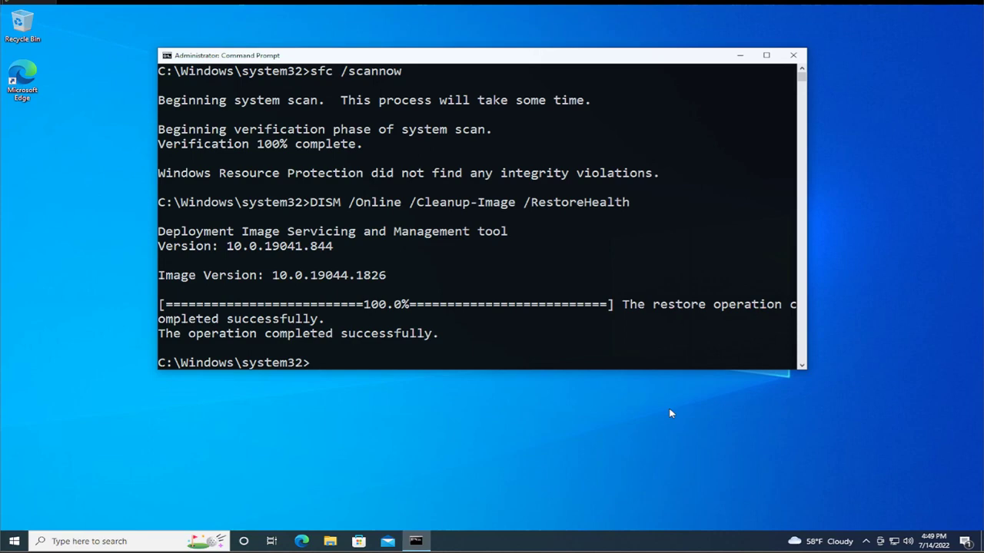
left_click(790, 67)
left_click(794, 56)
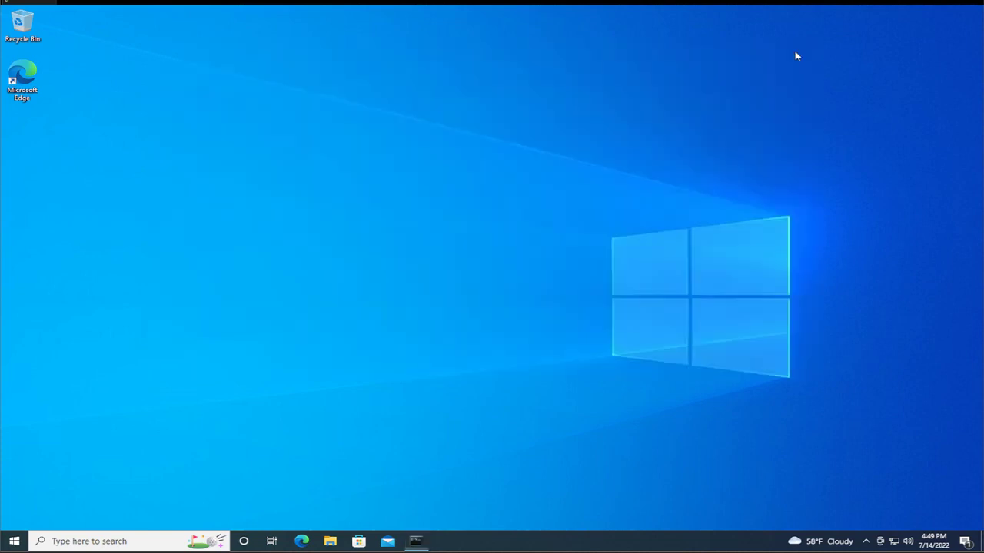
Restart the computer.
left_click(14, 541)
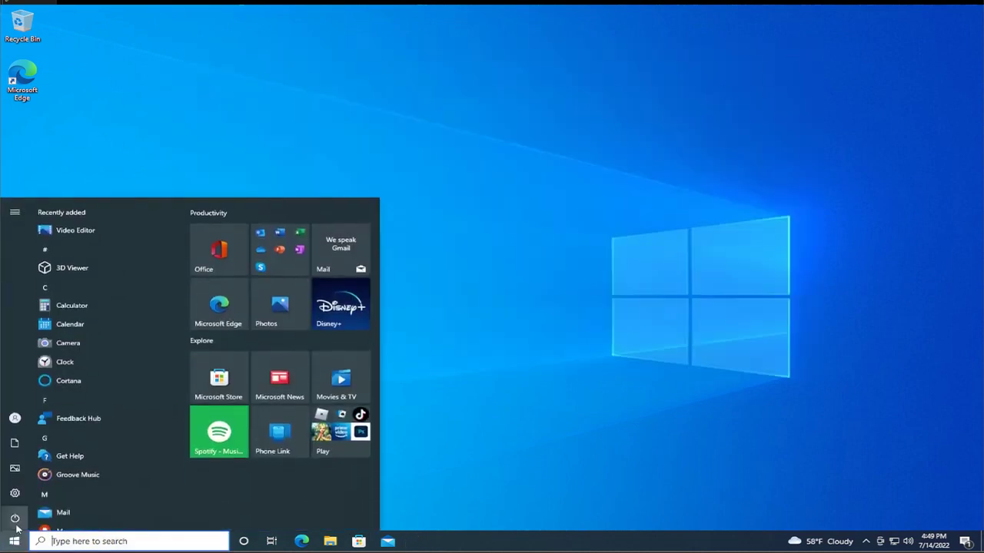
left_click(16, 519)
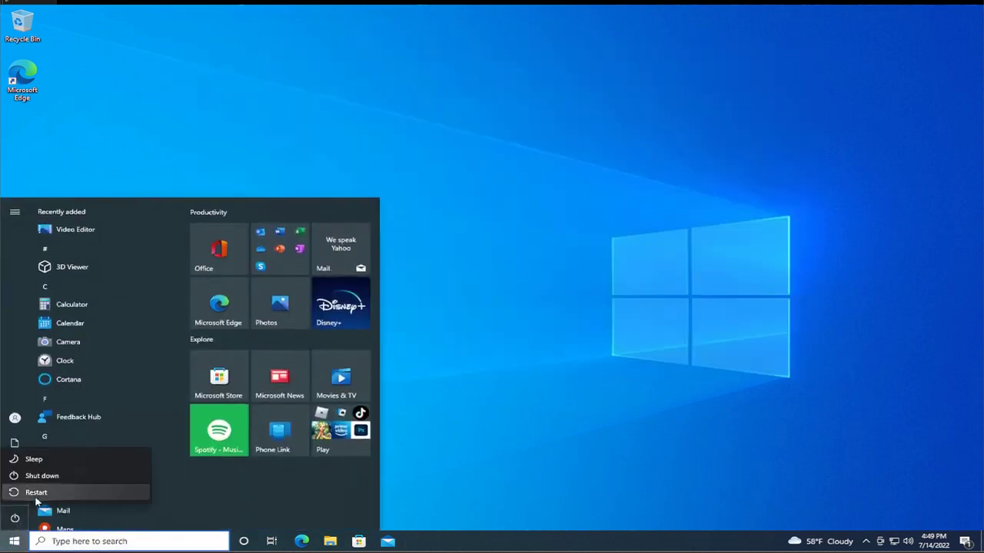
left_click(35, 493)
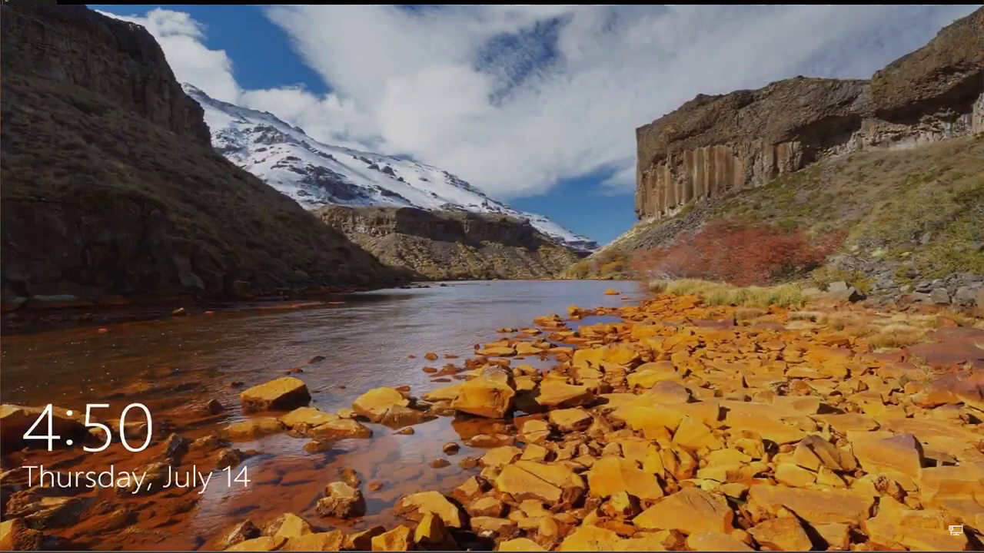
Dismiss the lock screen and sign in to Windows with the account password.
key("space")
type("•••")
key("Return")
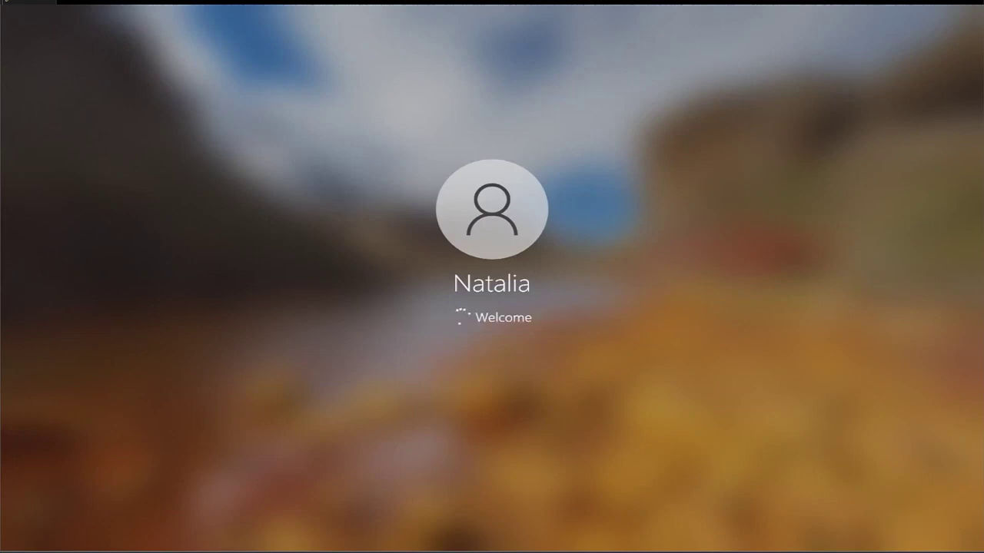